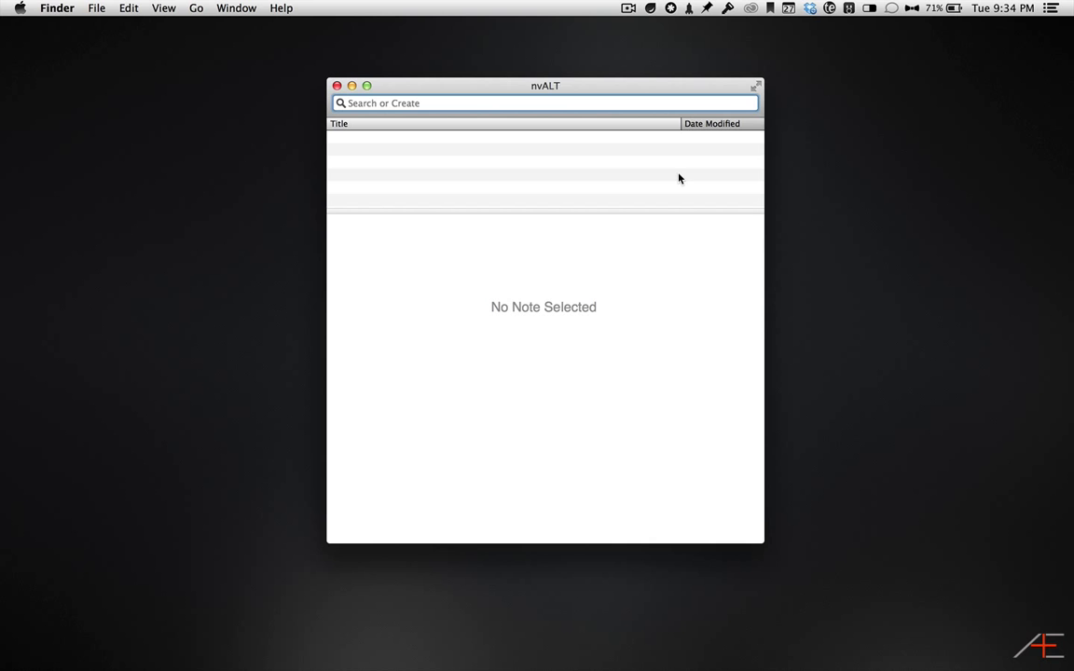
# - Create the note 'Write blog post on how awesome nvALT is' and begin its body praising nvALT
pyautogui.click(671, 403)
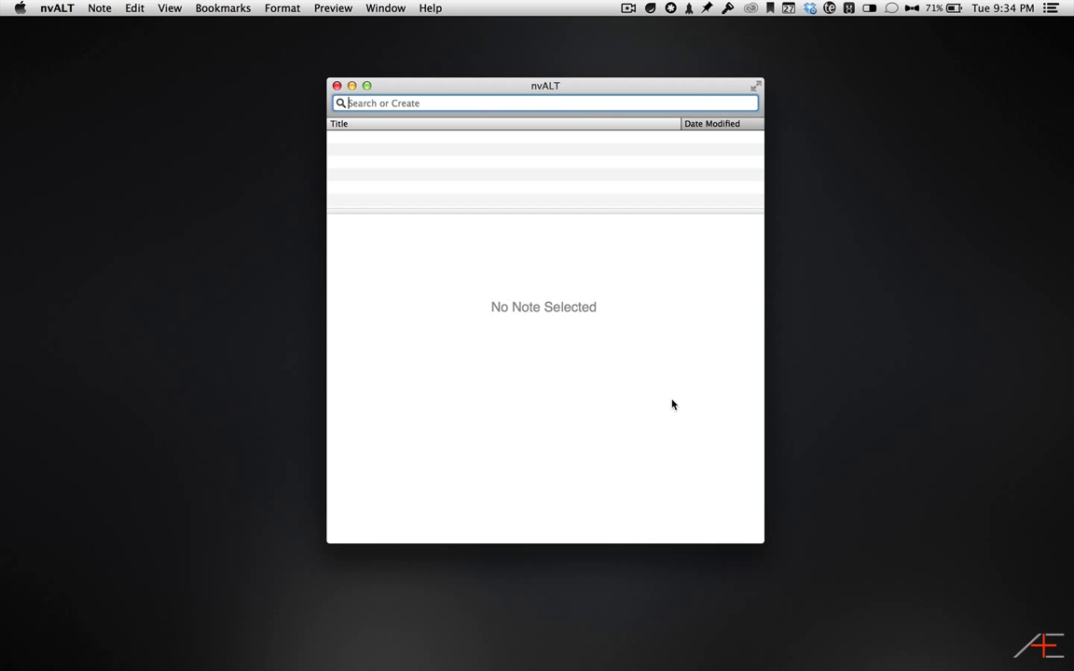
pyautogui.write('Write blo')
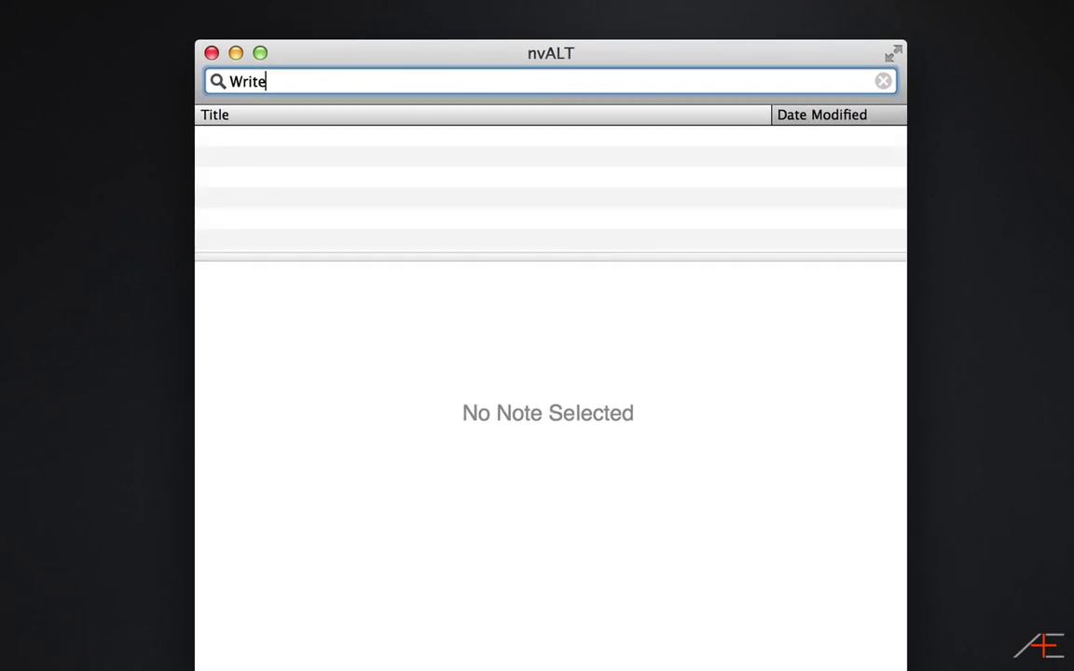
pyautogui.write('g post on ')
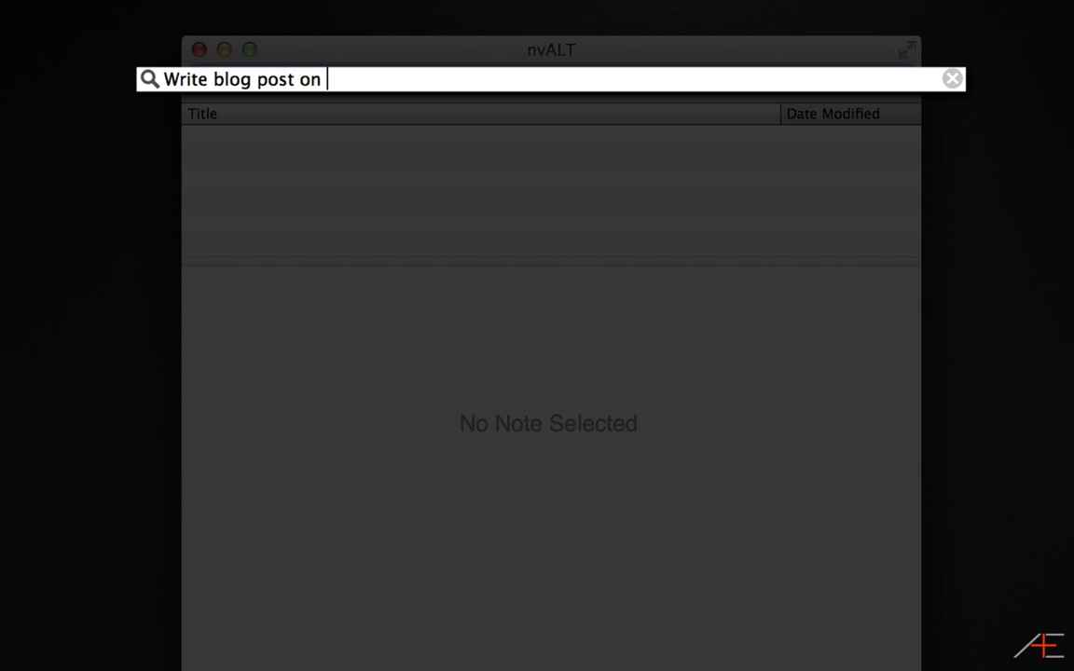
pyautogui.write('how awesome nvALT ')
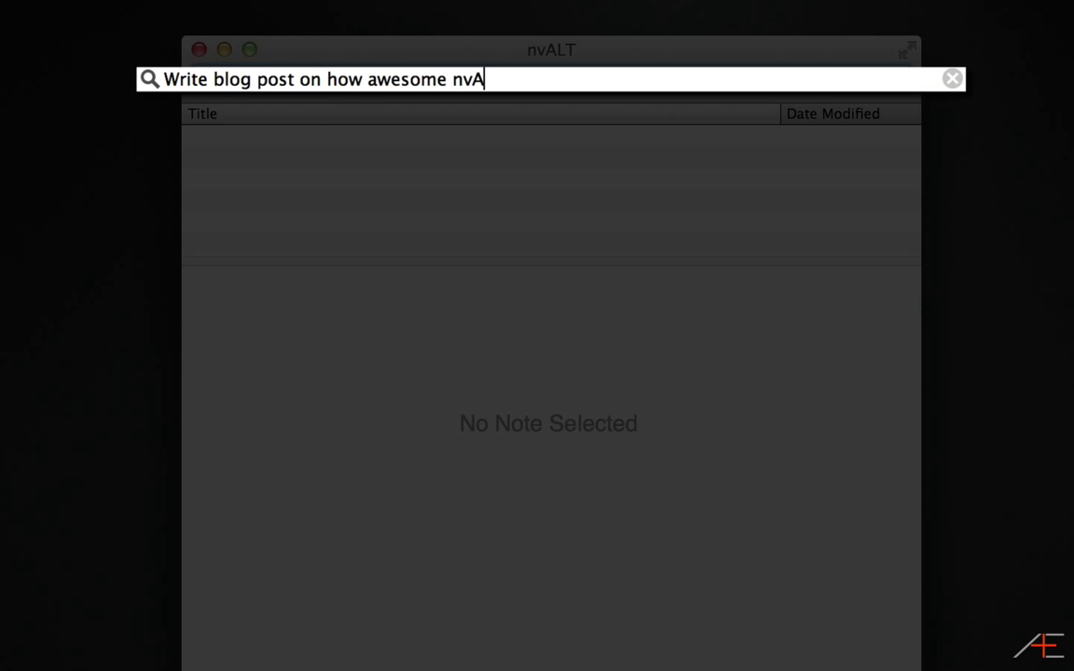
pyautogui.write('is')
pyautogui.press('Return')
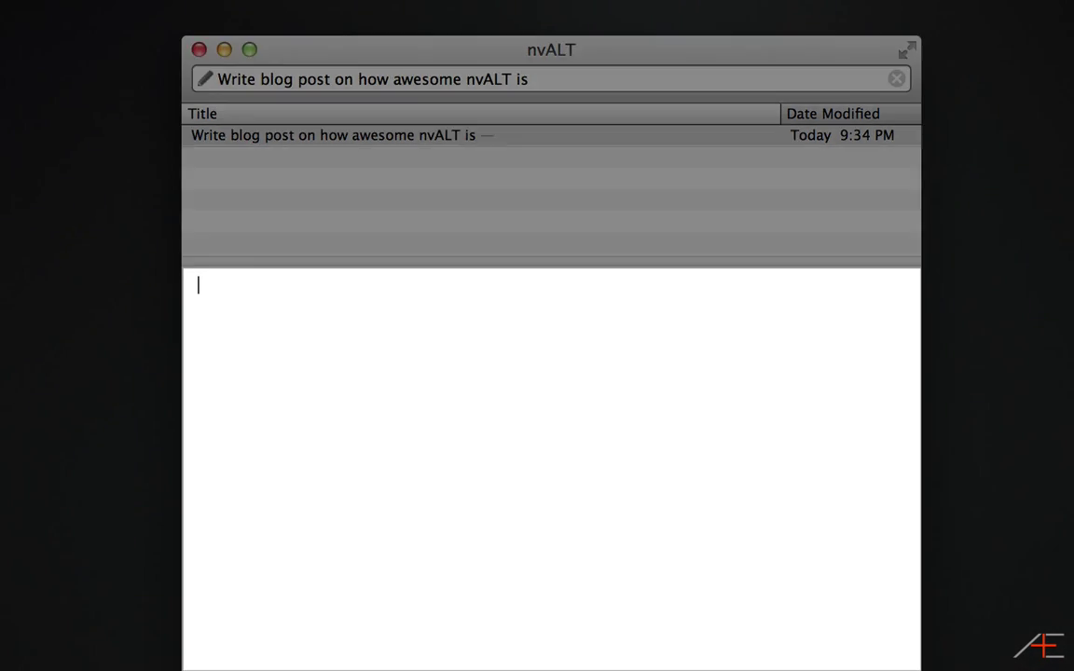
pyautogui.write('nvALT has got to be one of the greatest Mac programs I')
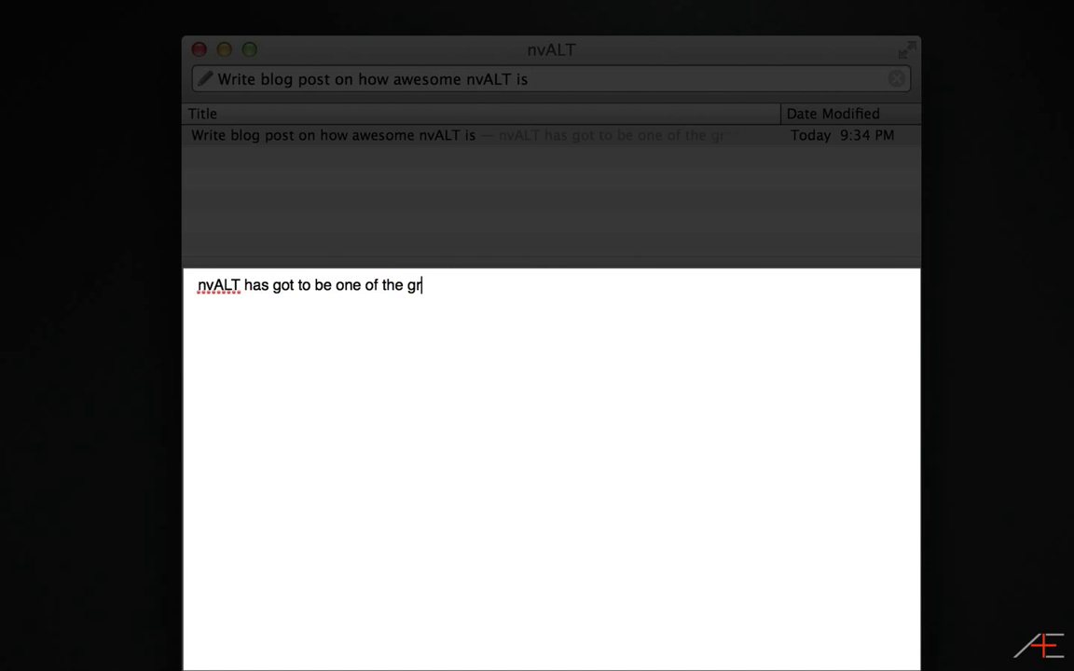
pyautogui.write("'ve ever used - I c")
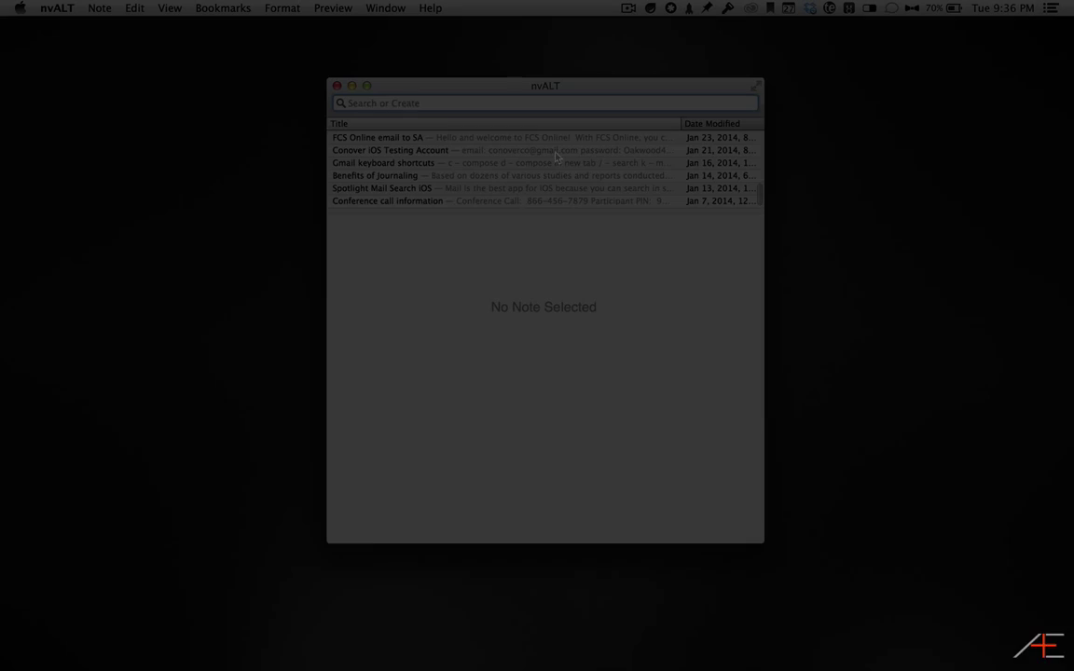
# - Search for 'blogx' and clear the autocompleted title so only the four Blogx notes are listed
pyautogui.scroll(5, 556, 157)
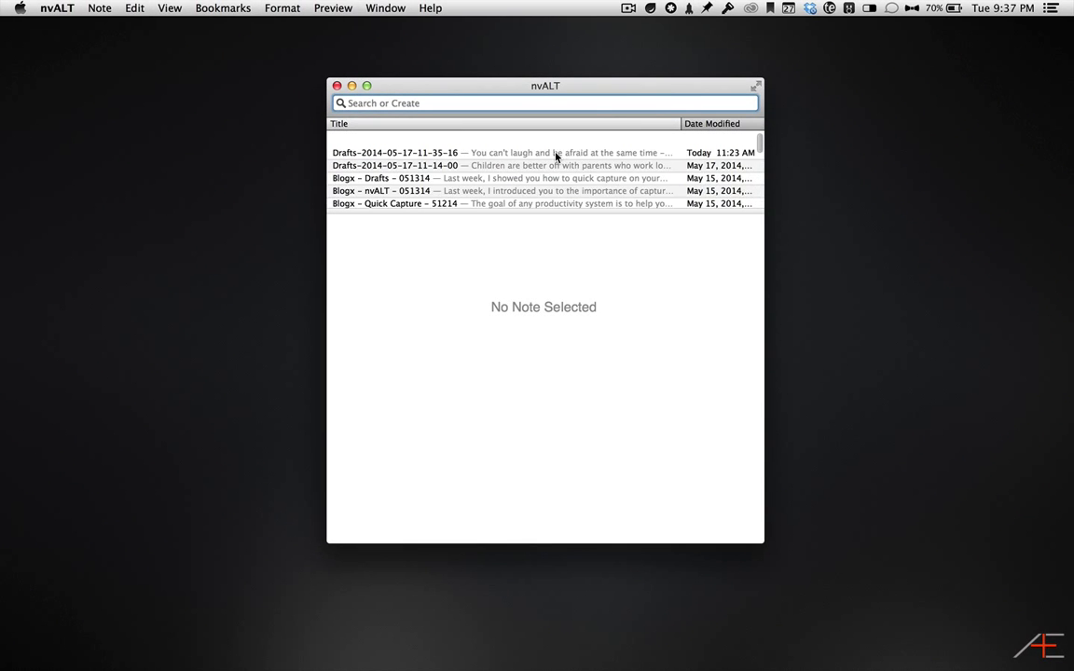
pyautogui.press('Down')
pyautogui.press('Down')
pyautogui.press('Down')
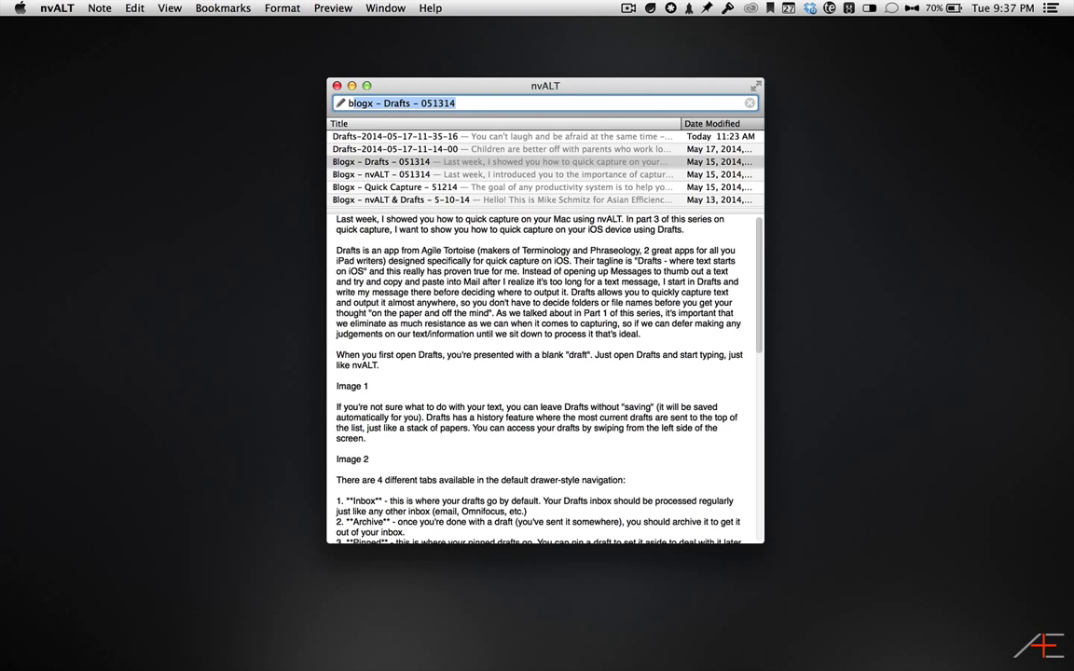
pyautogui.write('blogx')
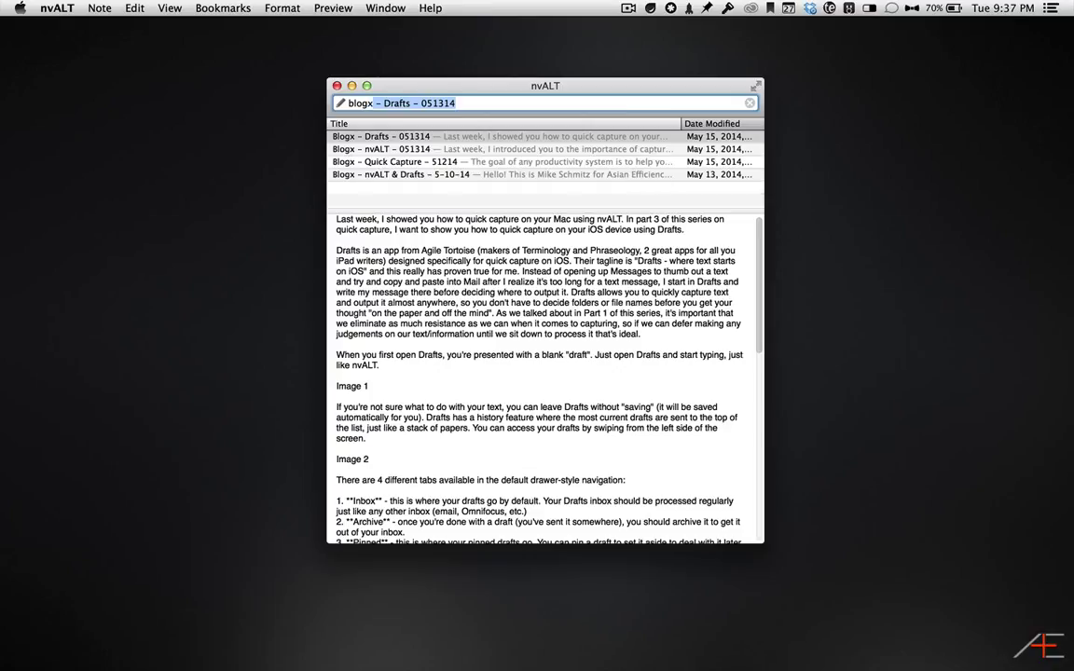
pyautogui.press('BackSpace')
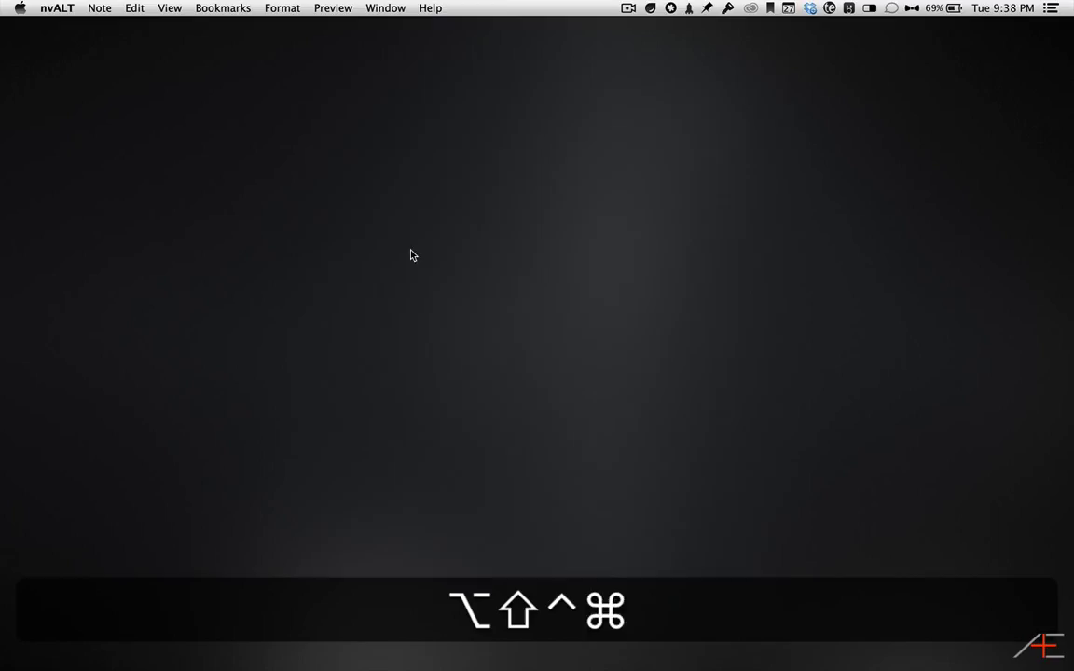
# - Bring the hidden nvALT window back with the ⌘⌥^⇧N hotkey
pyautogui.press('ctrl+alt+shift+super+n')
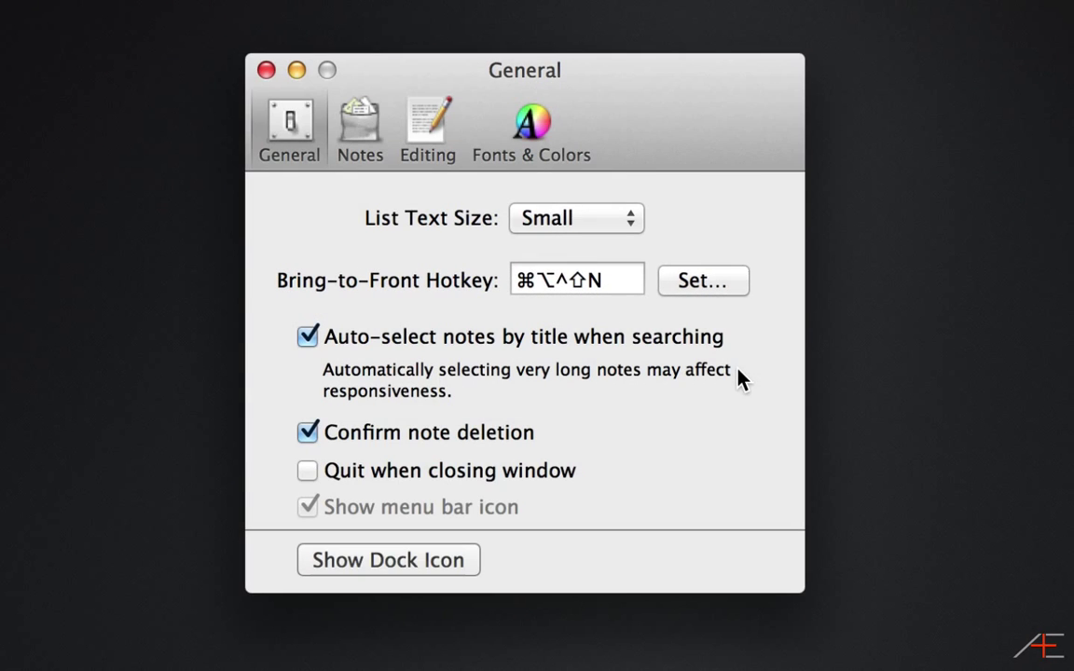
# - Record a new bring-to-front hotkey, then move to the Notes storage preferences
pyautogui.click(709, 292)
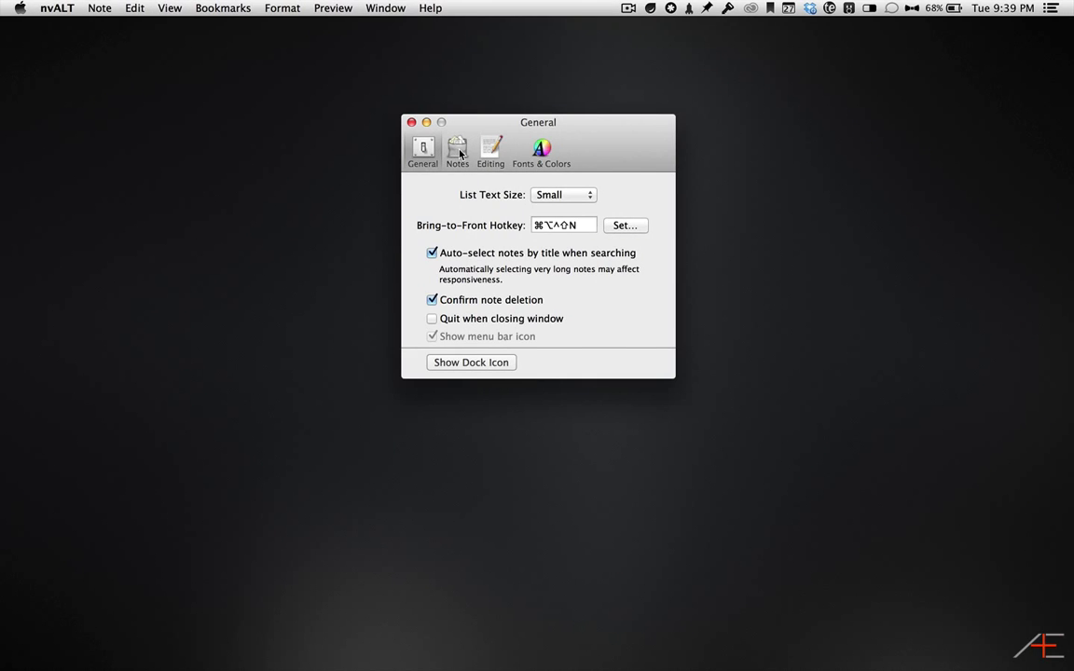
pyautogui.click(459, 152)
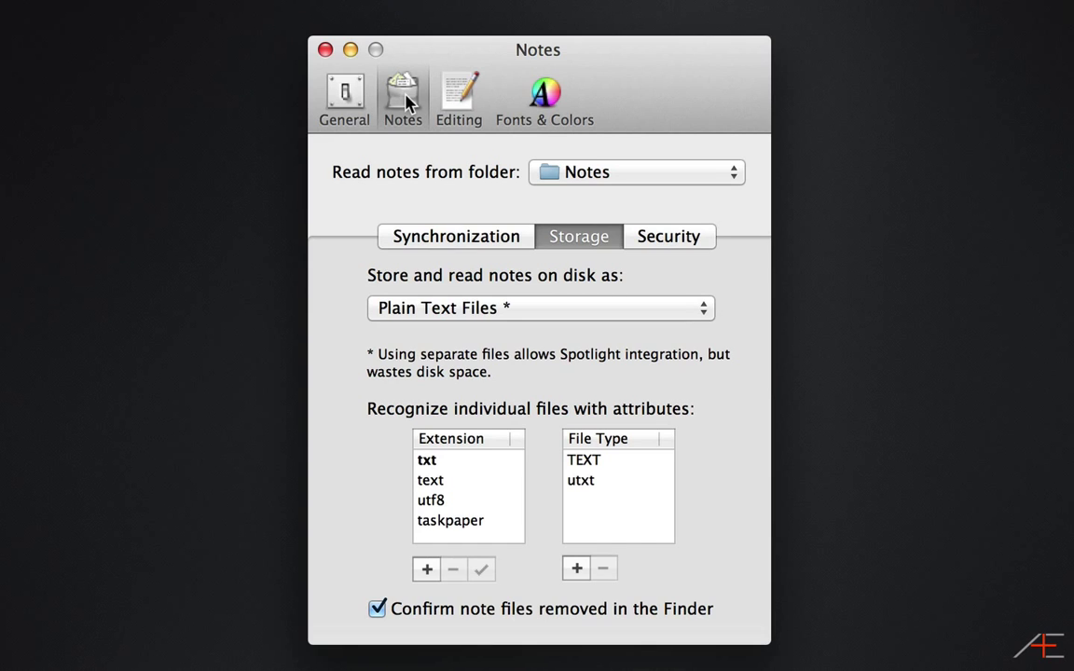
# - Keep Notes as the notes folder and Plain Text Files as the storage format
pyautogui.click(630, 178)
pyautogui.click(630, 175)
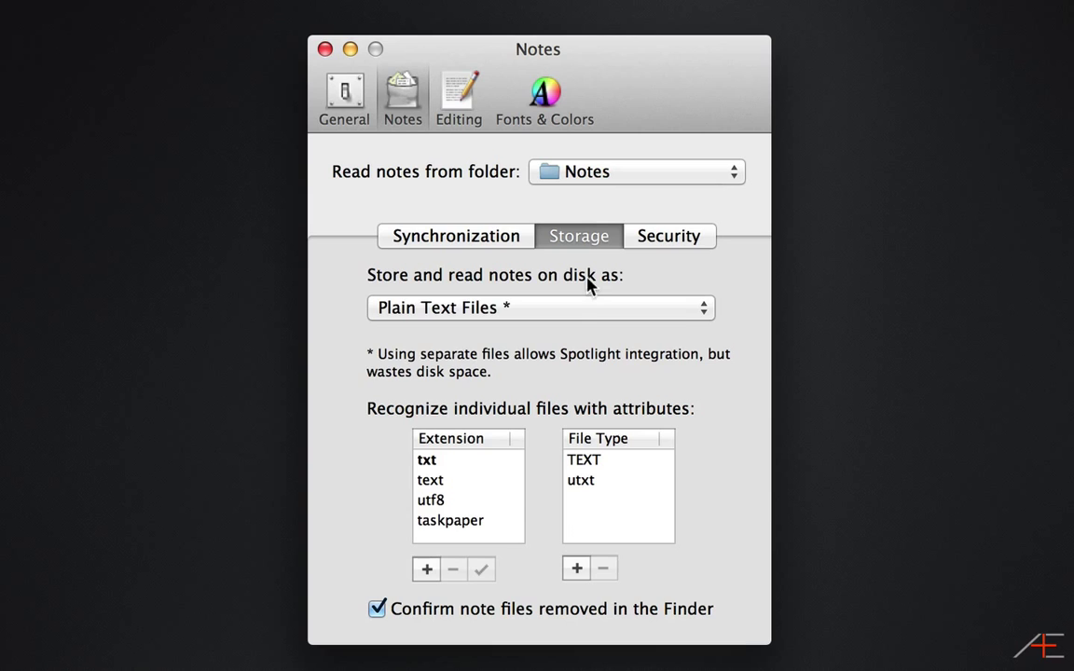
pyautogui.click(580, 312)
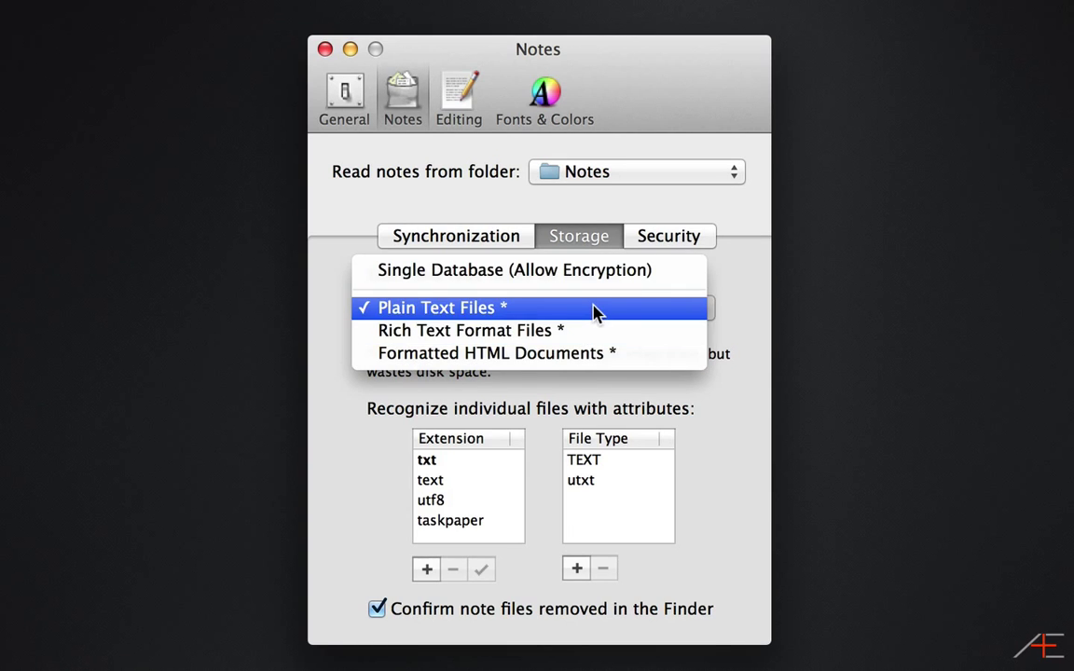
pyautogui.click(595, 310)
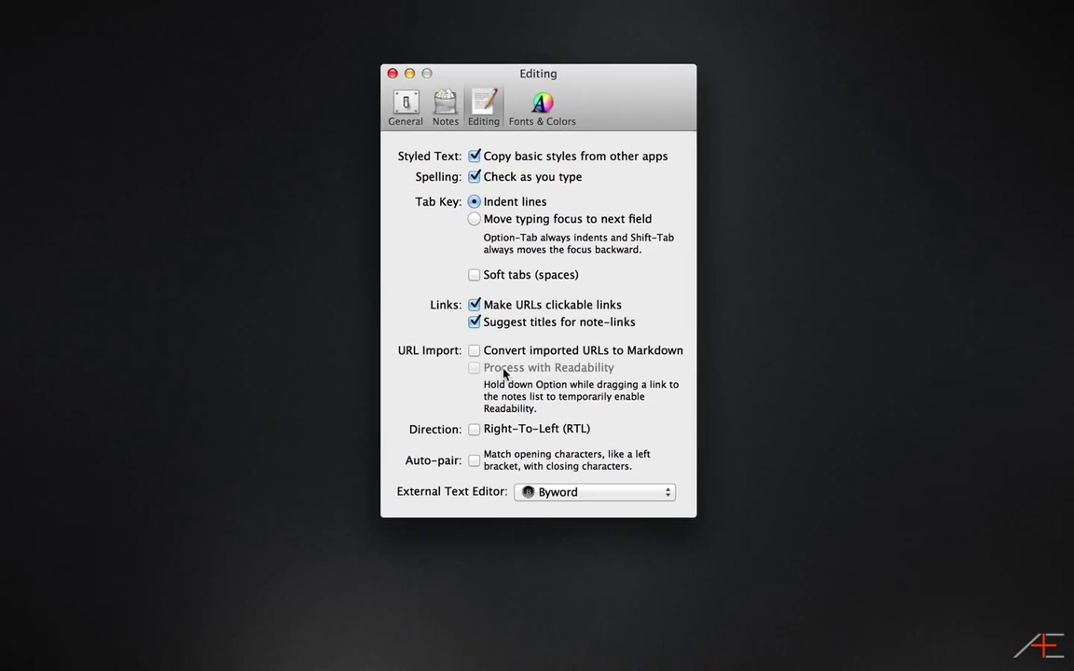
# - Choose Byword as the external text editor and close Preferences
pyautogui.click(603, 519)
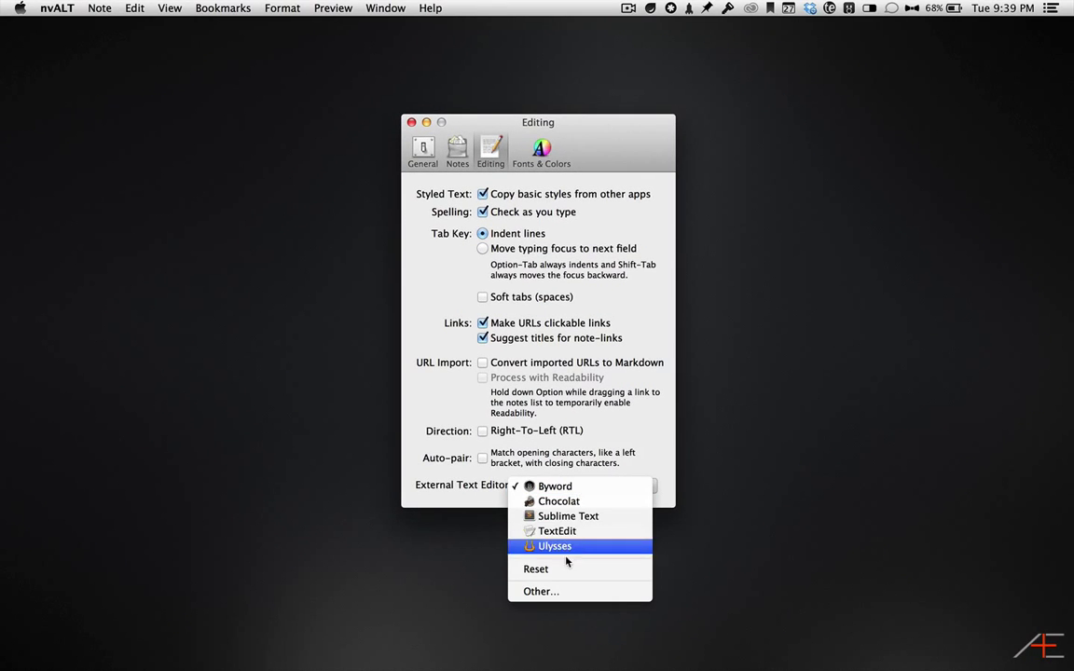
pyautogui.click(585, 486)
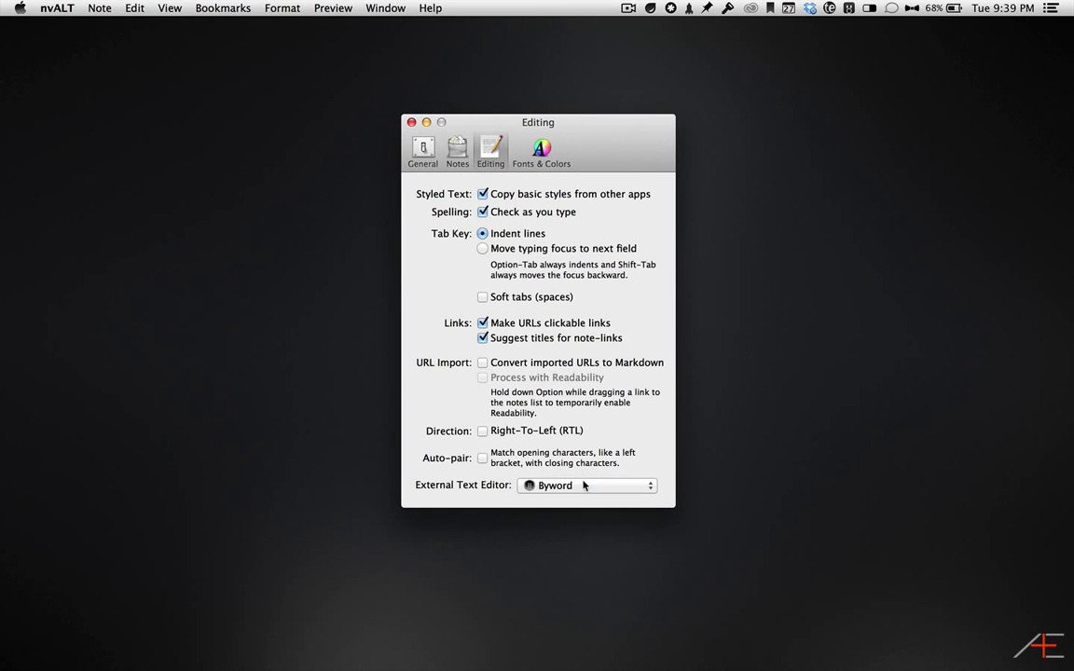
pyautogui.click(411, 122)
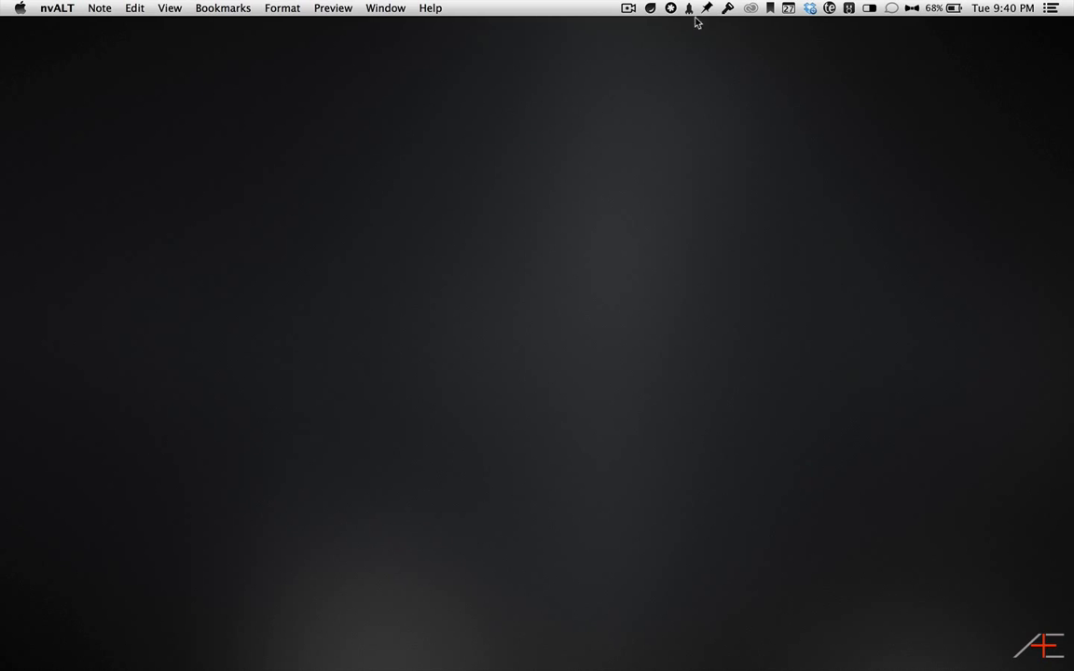
# - Reopen the notes window from the menu bar and open the Blogx – Drafts – 051314 note
pyautogui.click(628, 9)
pyautogui.scroll(-2, 446, 144)
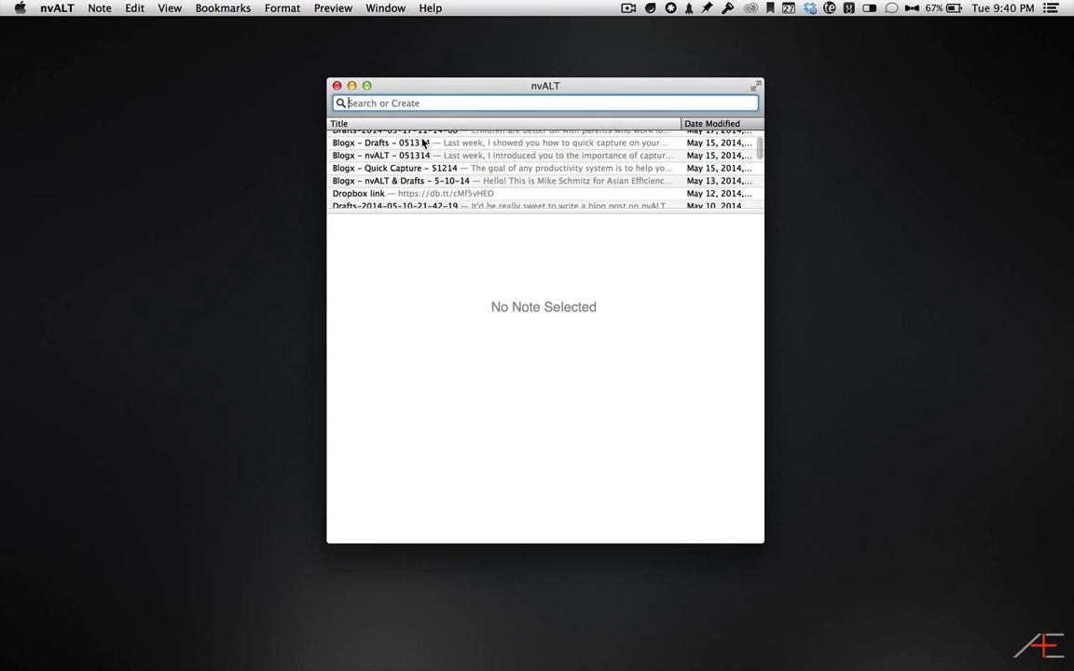
pyautogui.click(398, 140)
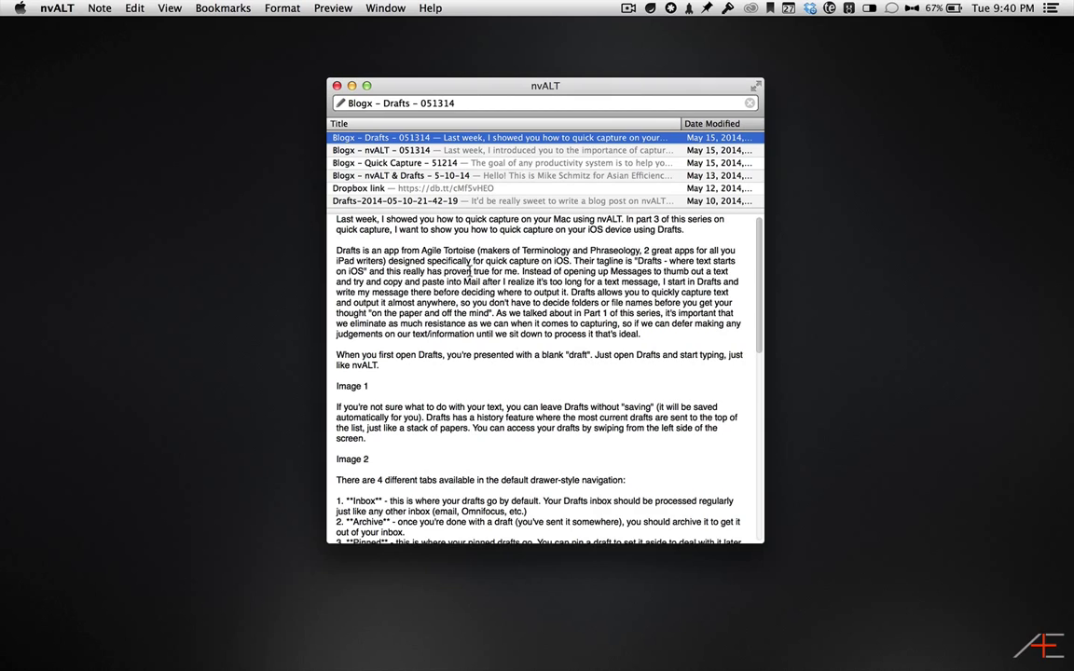
# - Send Blogx – Drafts – 051314 to Byword with Shift-Command-E and drag its window nearly full-screen
pyautogui.press('shift+super+e')
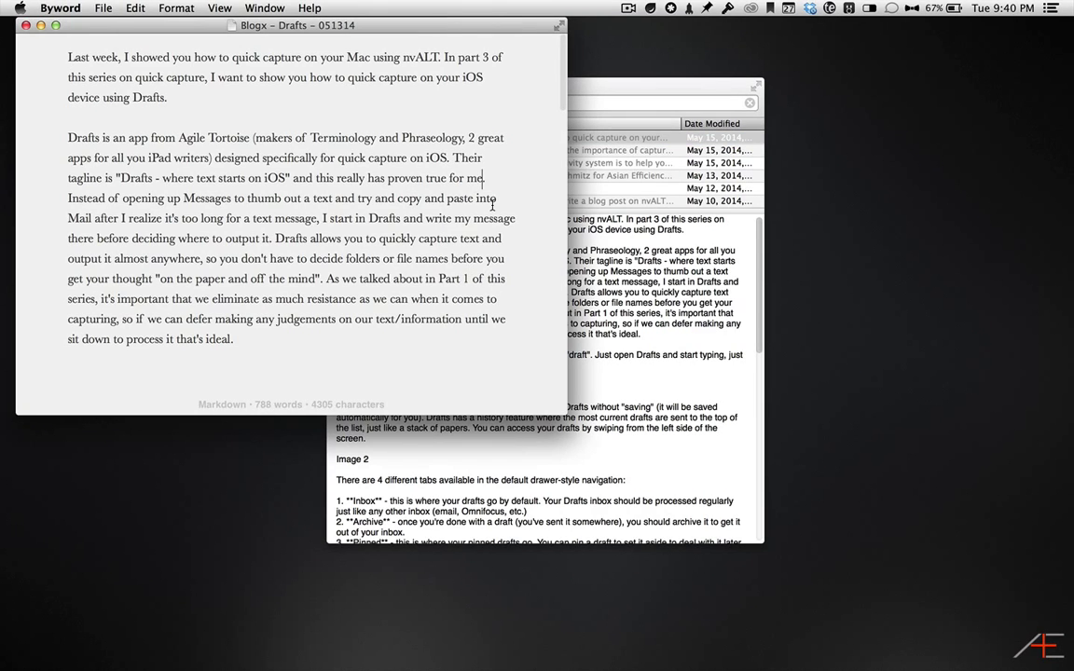
pyautogui.moveTo(559, 410); pyautogui.dragTo(1001, 664)
pyautogui.scroll(-15, 608, 289)
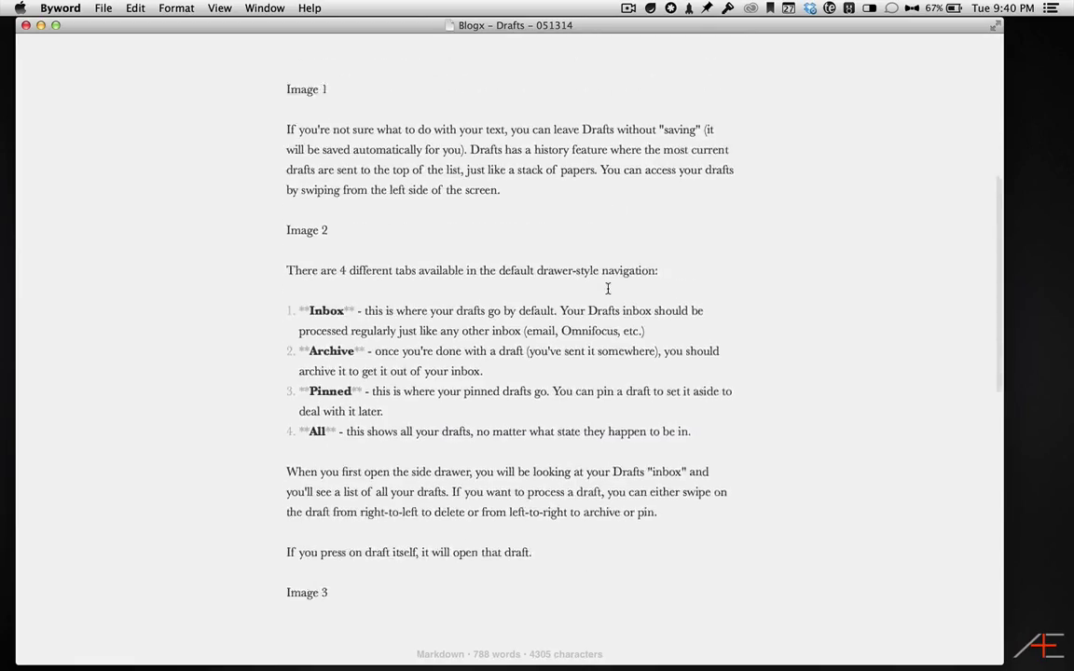